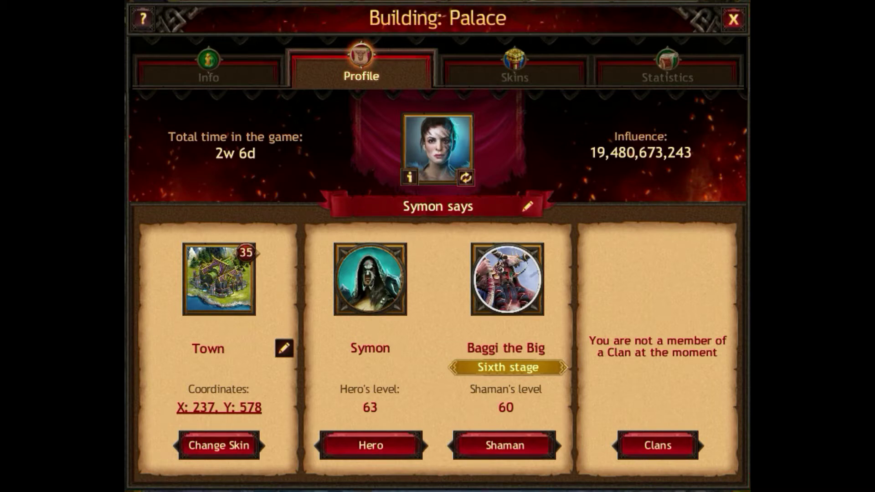
- Change the Vikings userpic to the blonde woman portrait
left_click(466, 178)
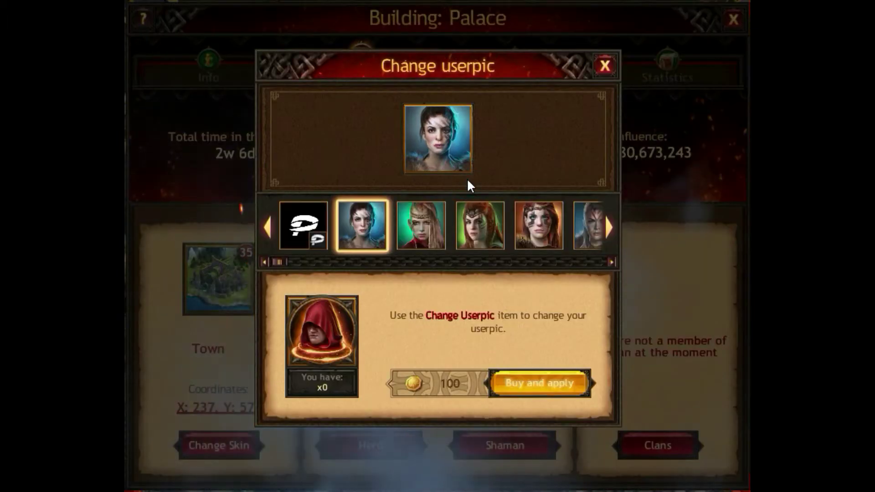
left_click(427, 223)
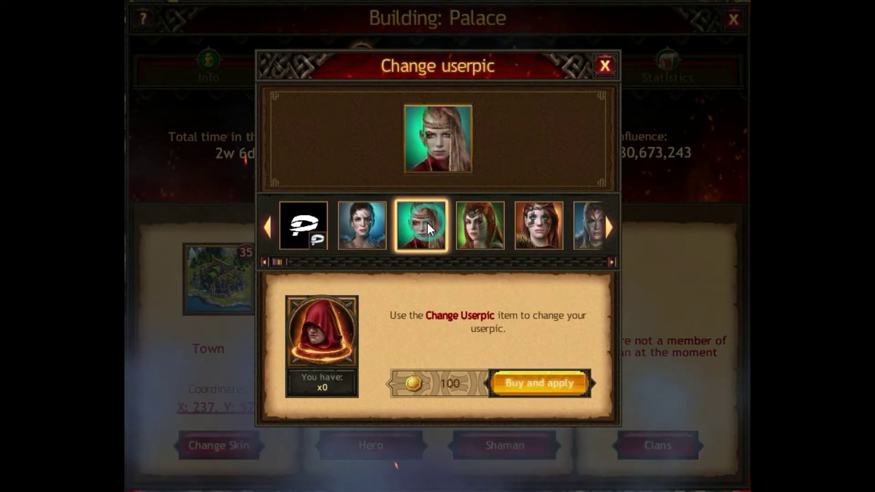
left_click(536, 388)
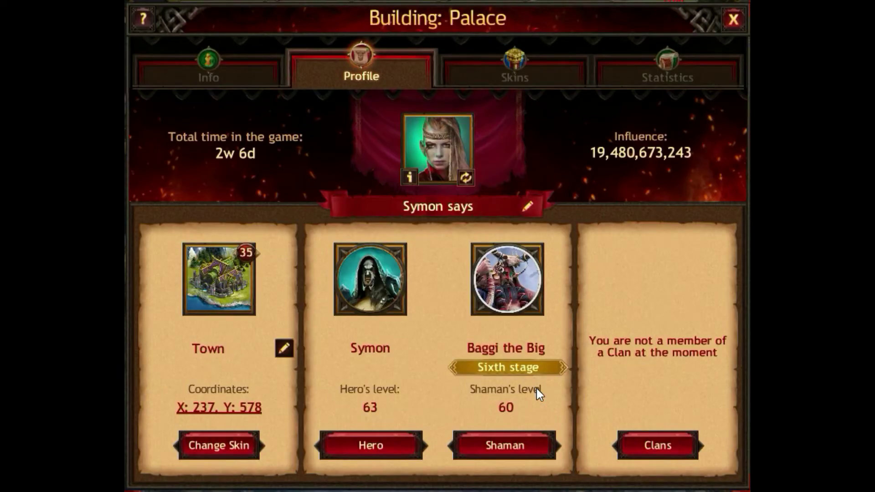
- Switch the userpic back to the dark-haired woman portrait
left_click(464, 177)
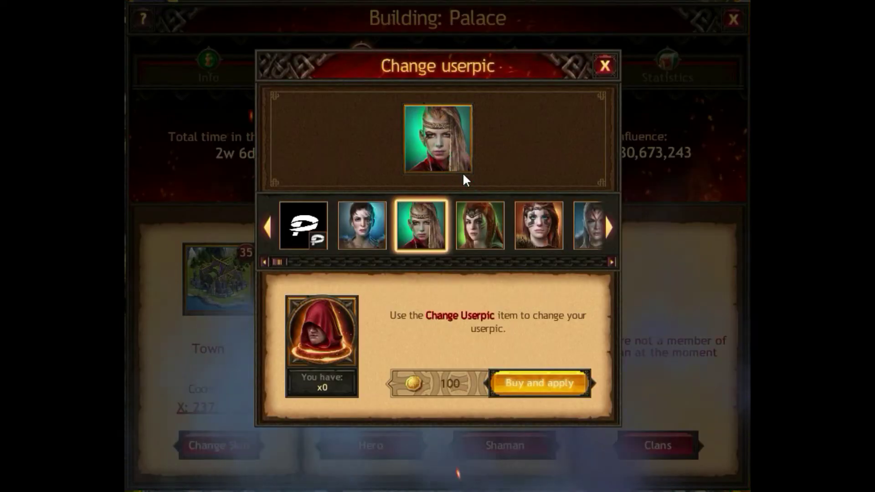
left_click(370, 225)
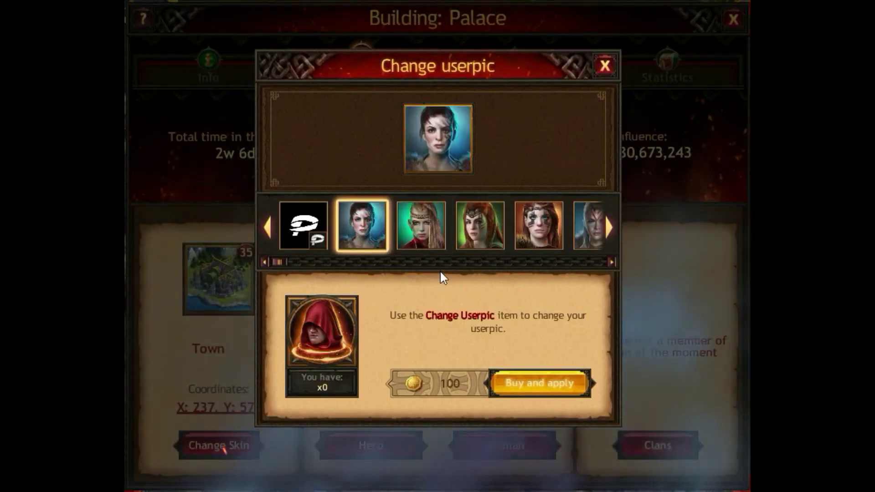
left_click(545, 389)
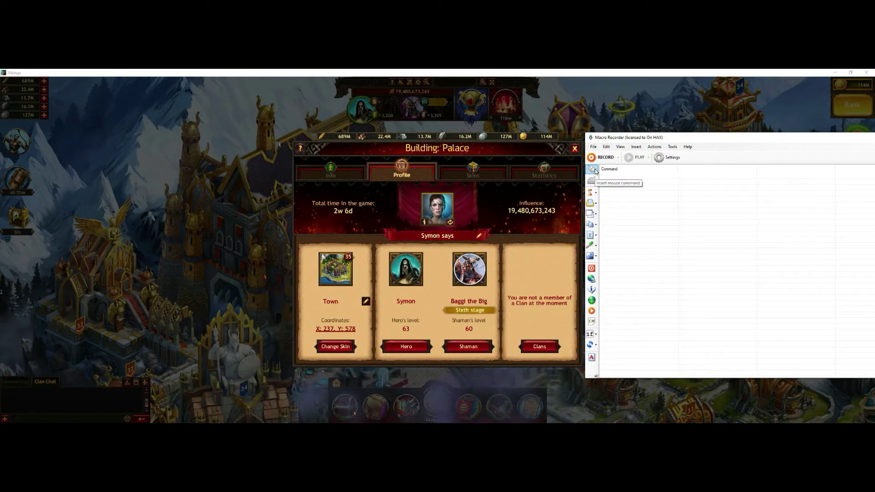
- Add a mouse click command at X 1314, Y 450 to the script
left_click(592, 170)
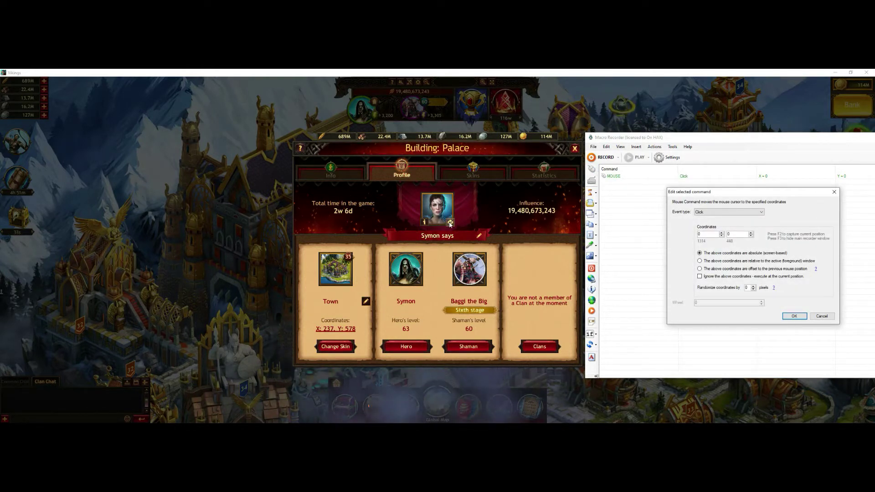
key("BackSpace")
type("1314")
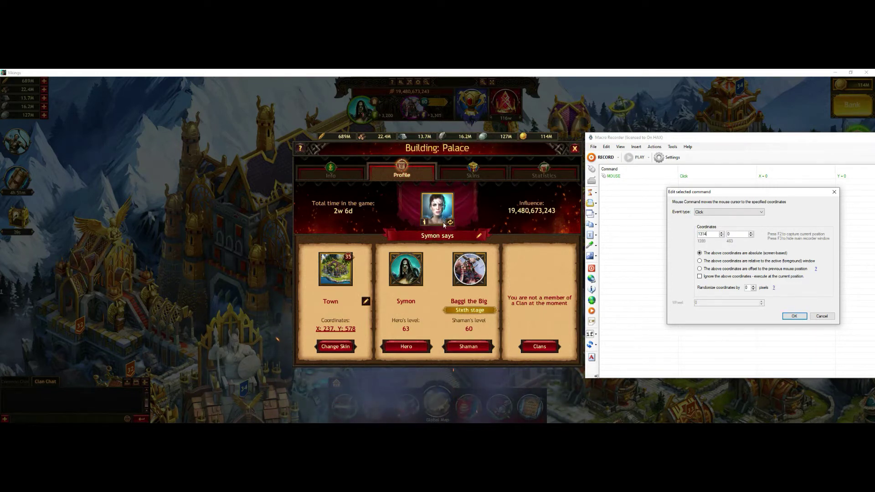
key("Tab")
type("450")
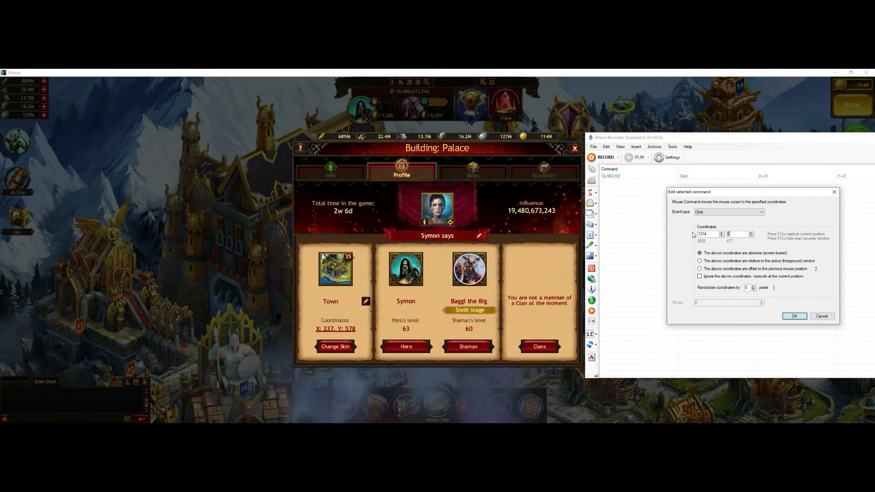
left_click(796, 315)
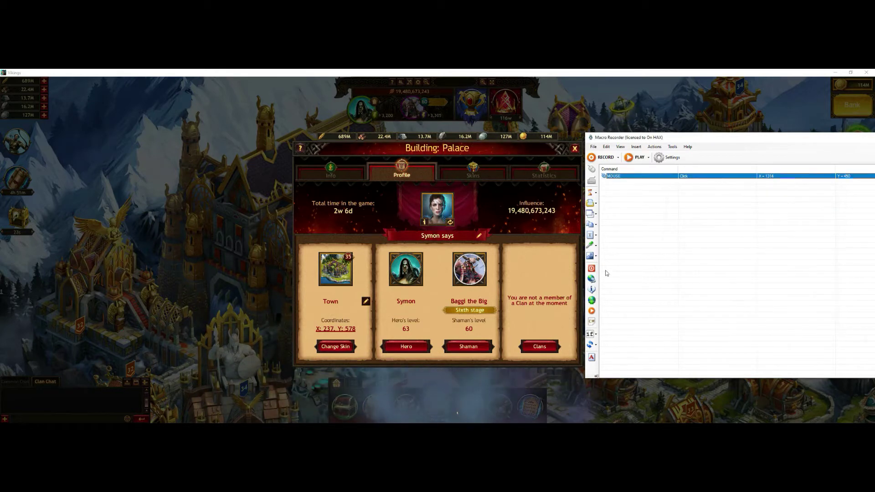
- Open the game's userpic window and add a 1000 ms delay to the script
left_click(450, 224)
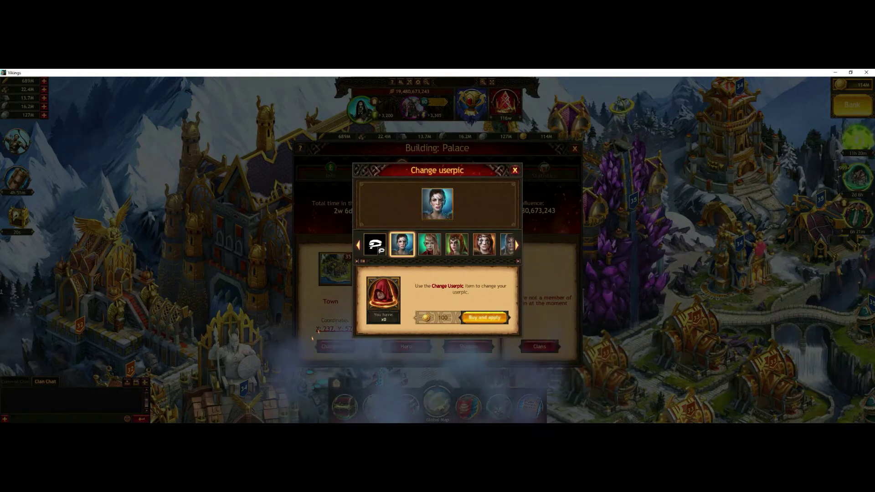
key("alt+Tab")
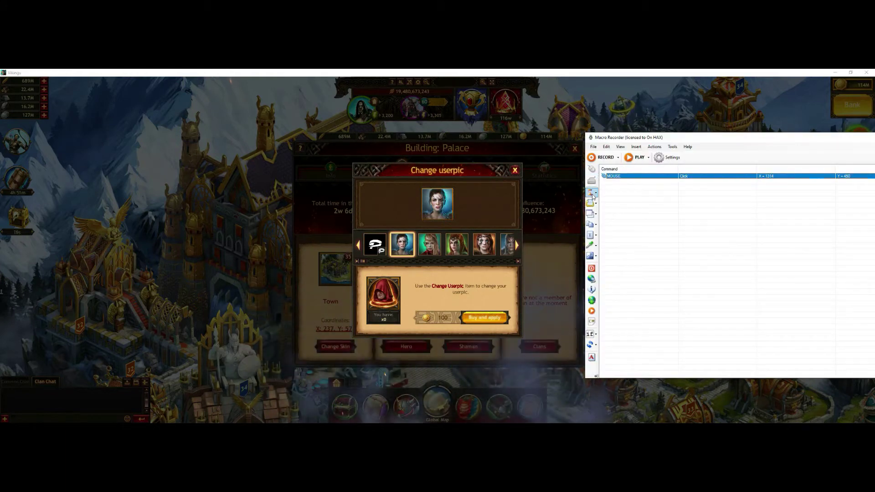
left_click(595, 192)
left_click(623, 193)
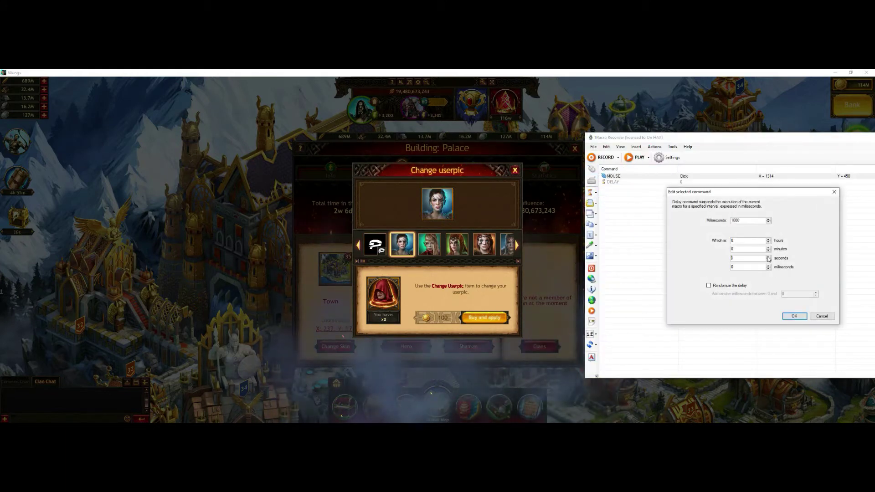
left_click(793, 316)
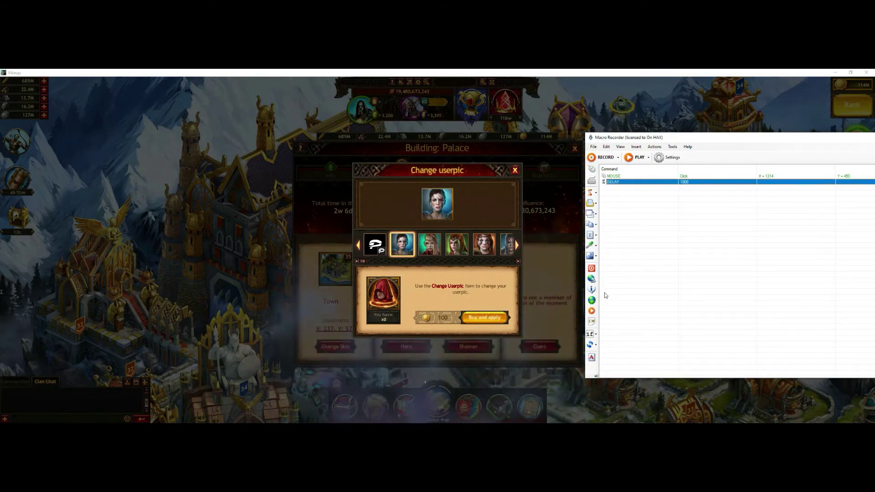
- Add an IF IMAGE check that searches for the captured dark-haired portrait
left_click(595, 258)
left_click(616, 263)
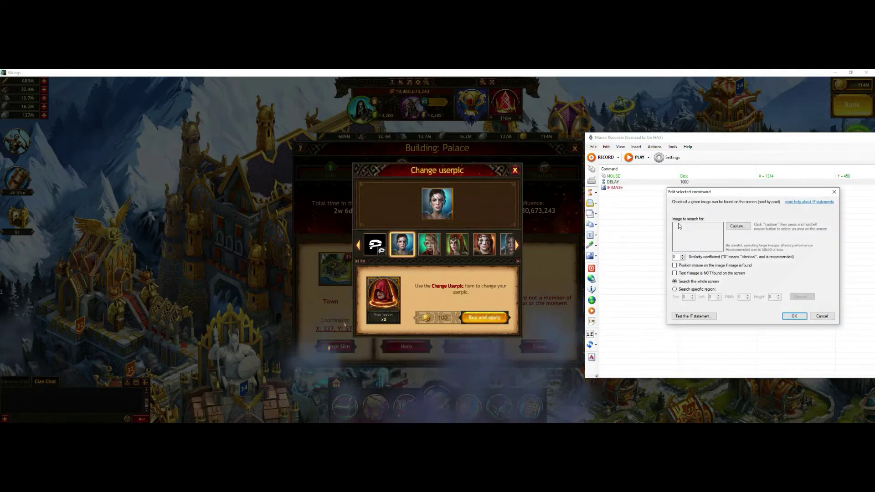
left_click(736, 226)
left_click_drag(416, 185, 457, 223)
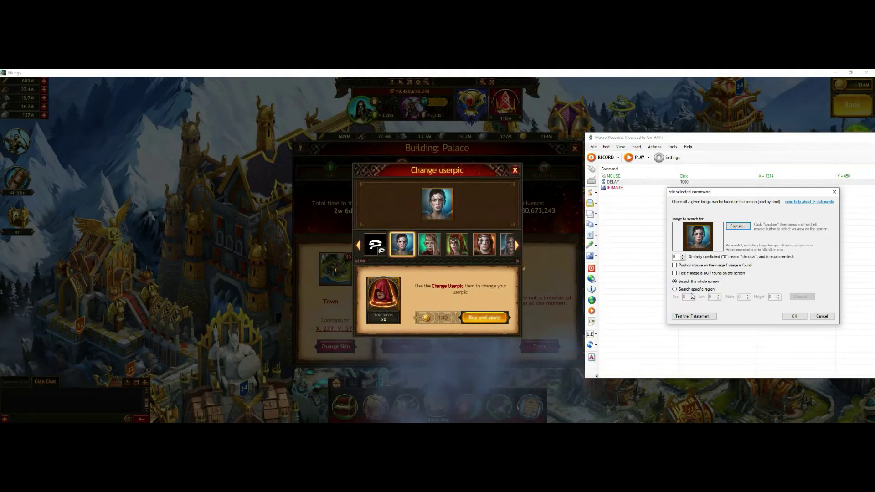
left_click(791, 316)
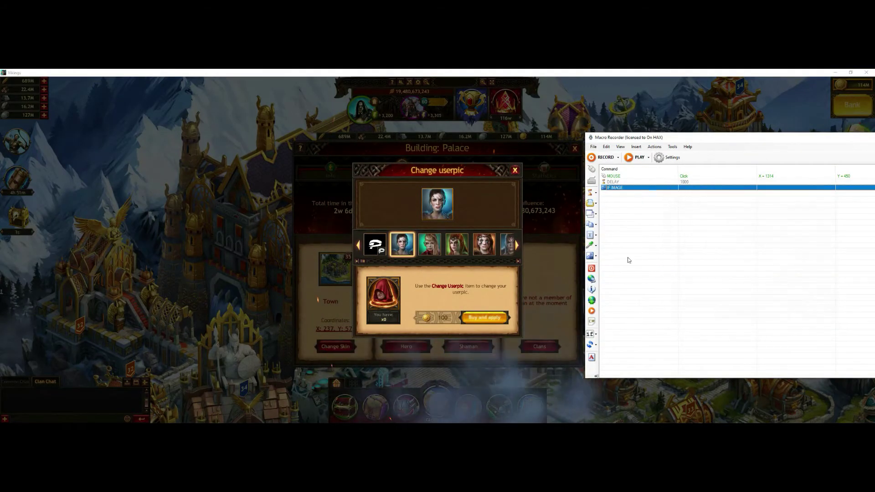
- Put a 1000 ms delay inside the image check and start another mouse click command
left_click(591, 195)
left_click(624, 193)
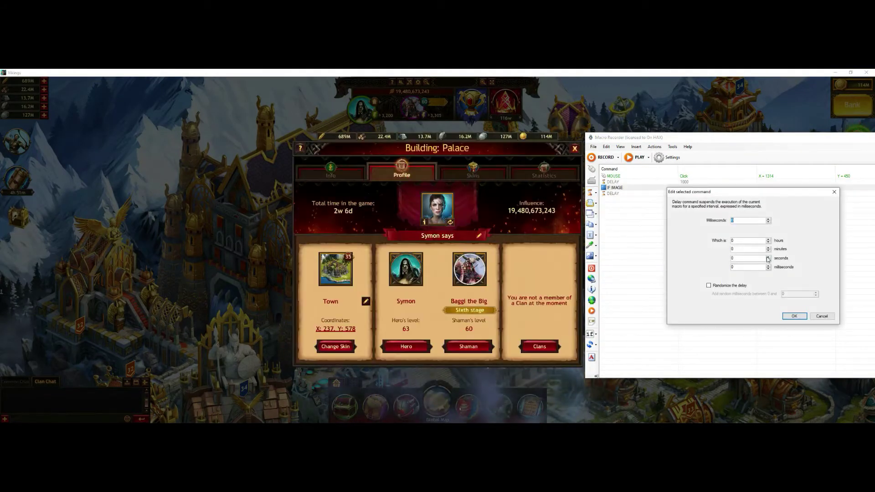
left_click(790, 318)
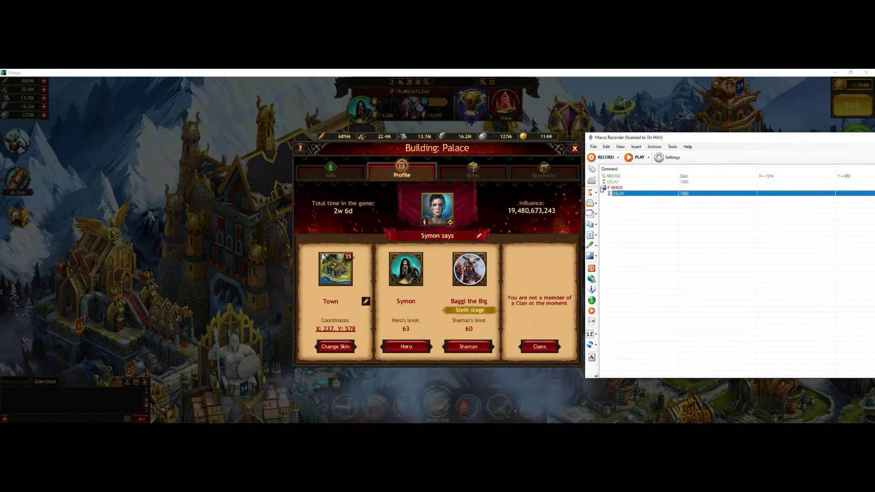
left_click(592, 169)
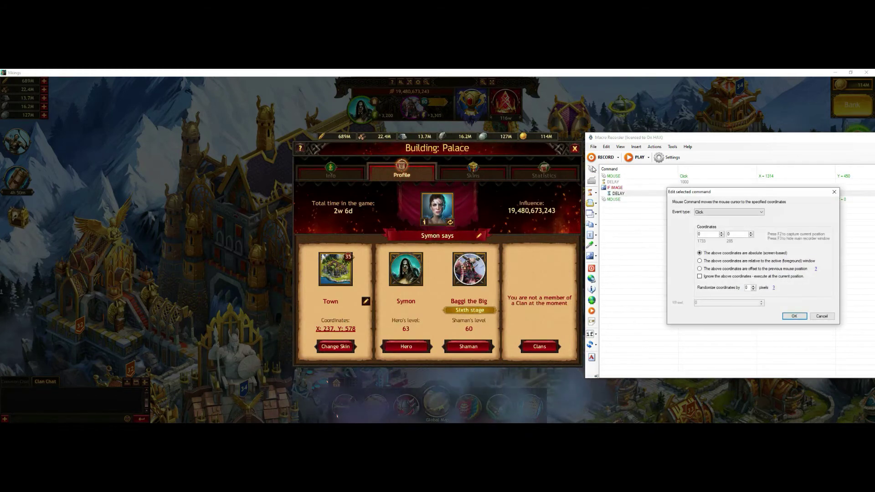
left_click(450, 221)
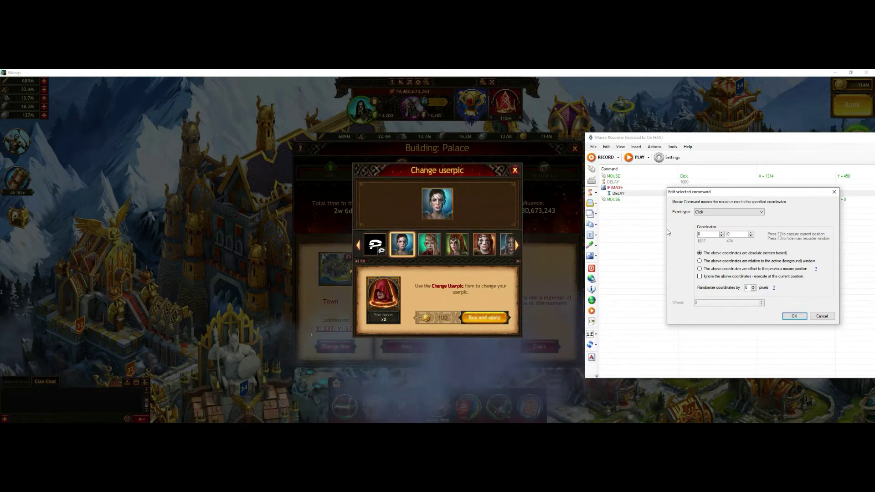
- Set the new mouse click to X 1270, Y 510
type("1270")
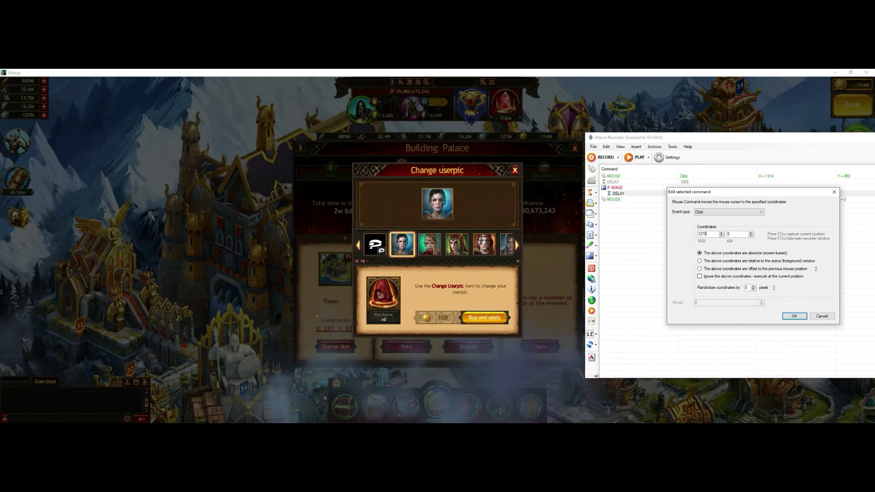
key("Tab")
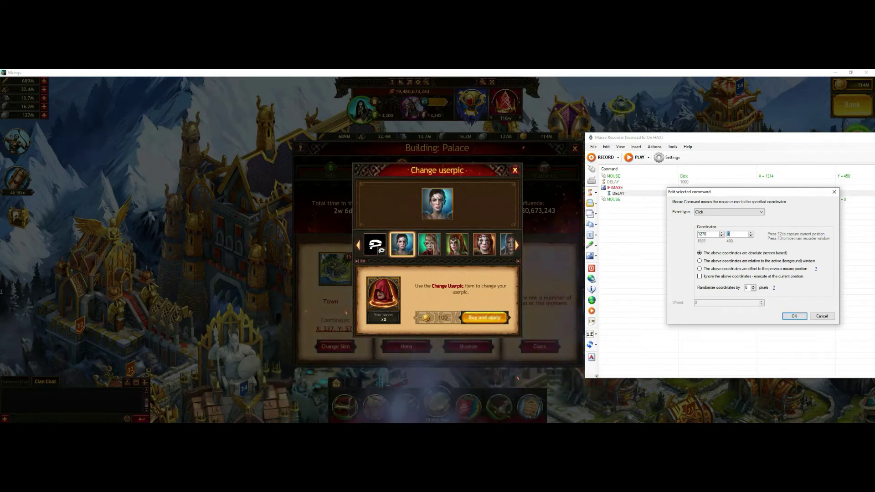
type("510")
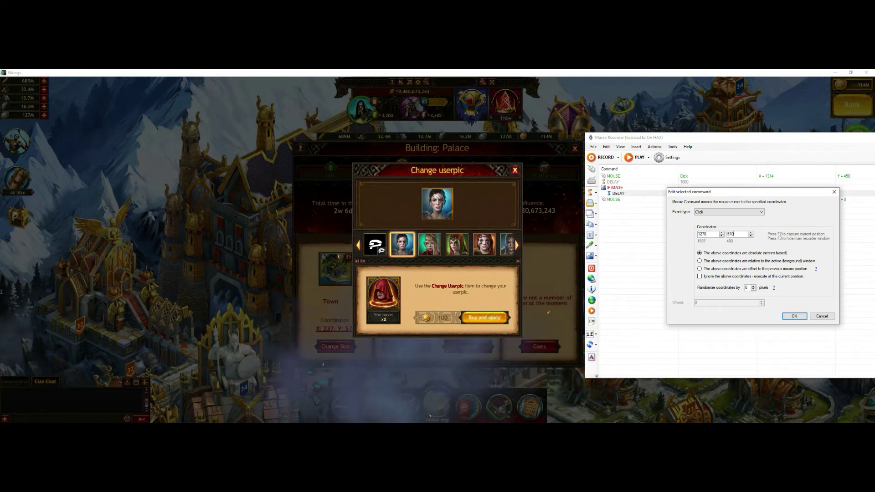
left_click(793, 316)
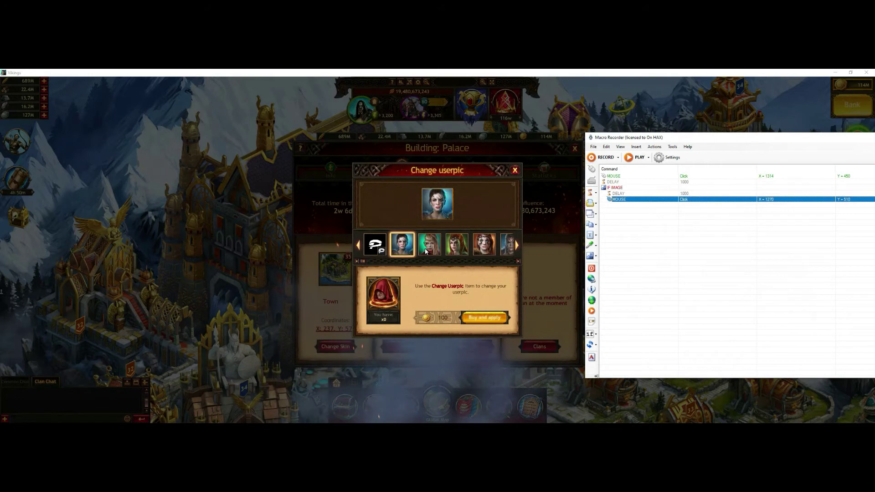
- Add a 1000 ms delay after the click at 1270, 510
left_click(595, 192)
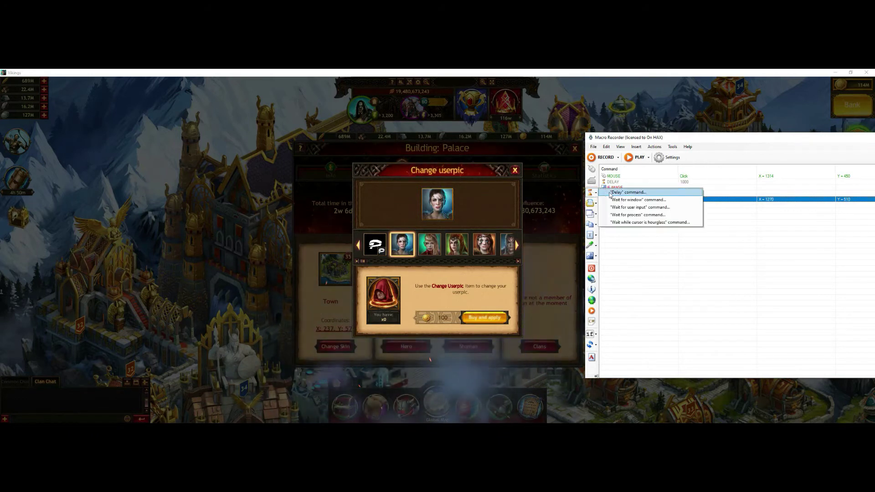
left_click(615, 195)
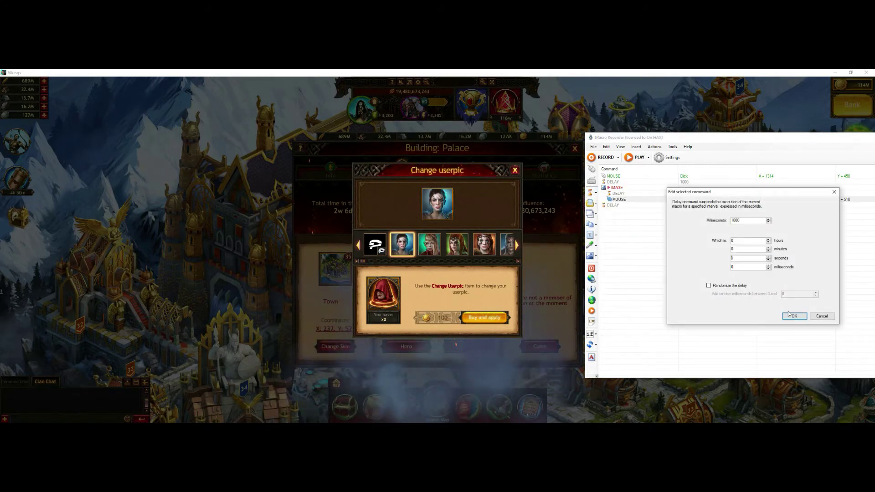
left_click(788, 314)
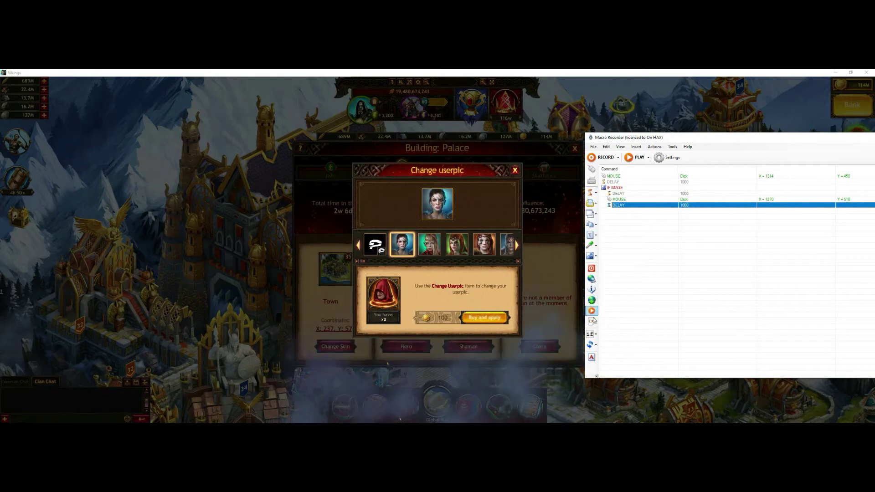
left_click(596, 334)
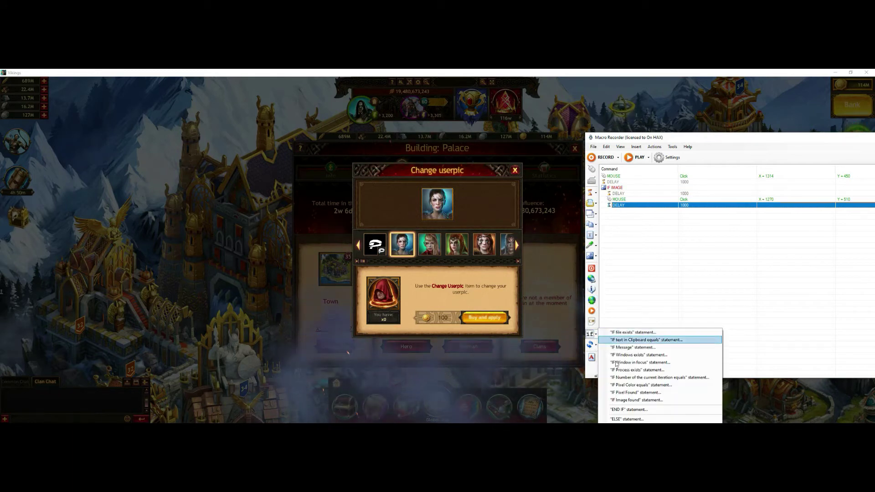
- Start the ELSE branch with a 1000 ms delay
left_click(627, 419)
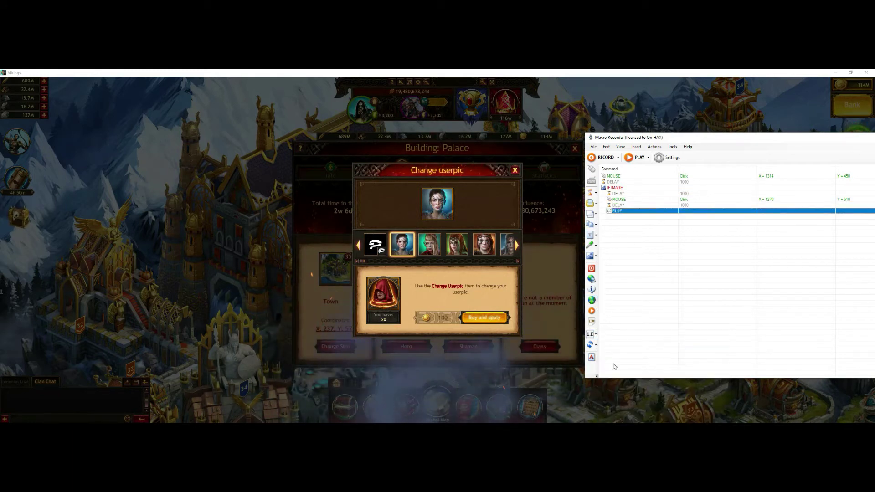
left_click(596, 193)
left_click(609, 194)
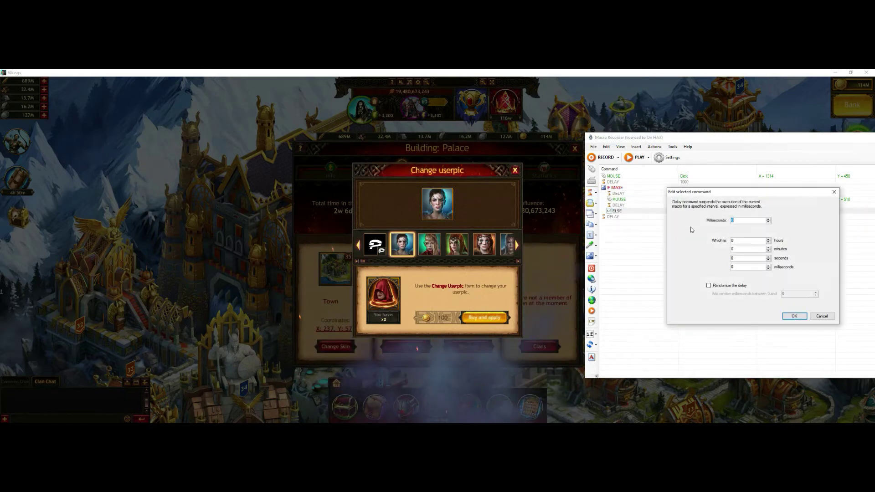
left_click(790, 316)
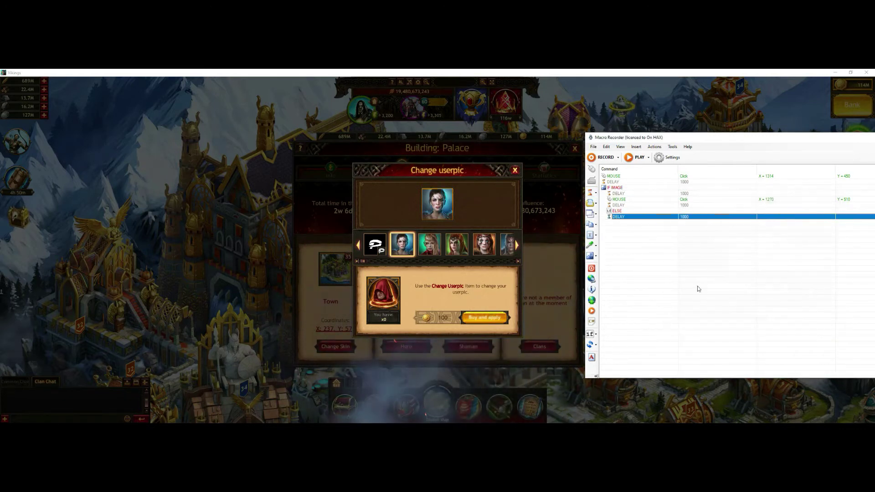
- Add a mouse click at X 1177, Y 512 in the ELSE branch
left_click(592, 169)
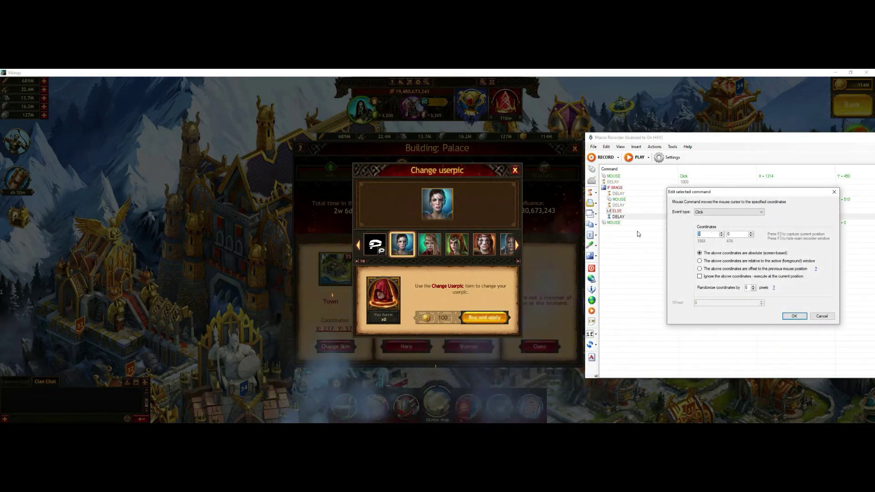
type("1177")
key("Tab")
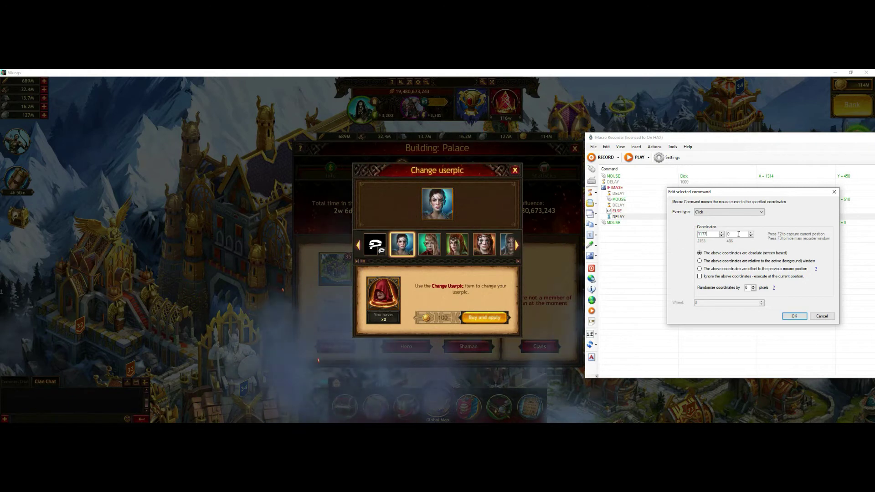
type("512")
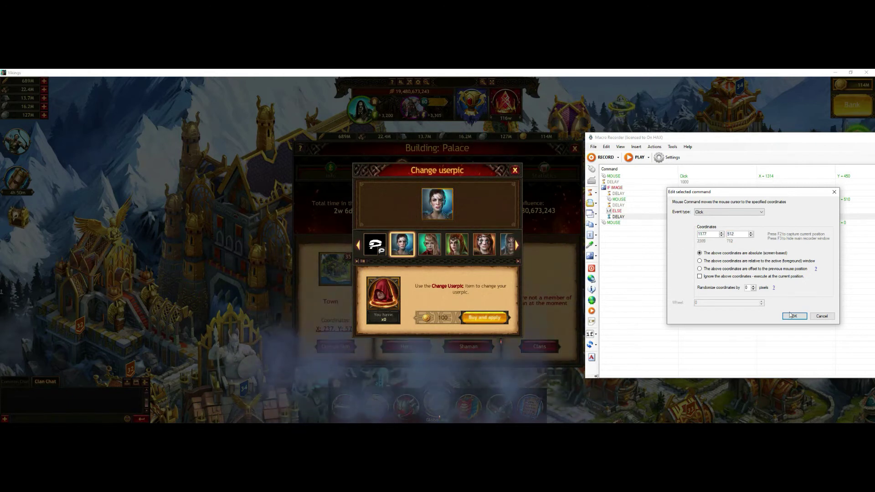
left_click(792, 315)
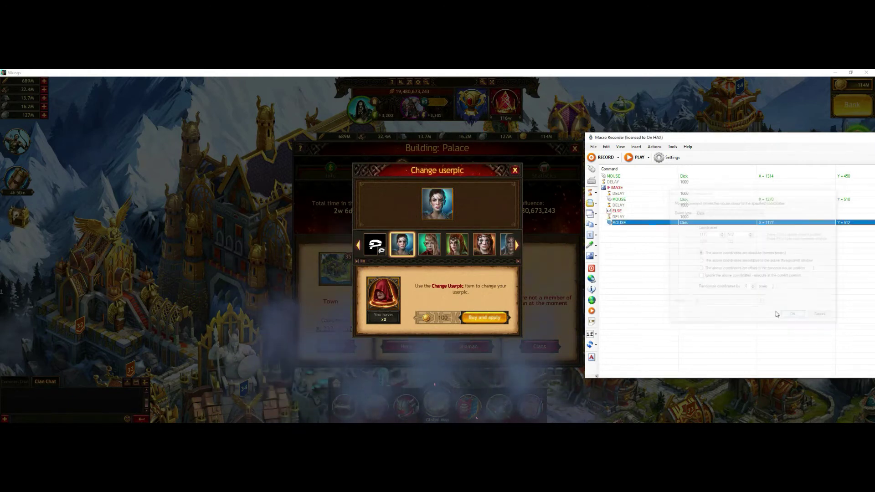
- Follow the 1177, 512 click with another 1000 ms delay
left_click(595, 195)
left_click(625, 195)
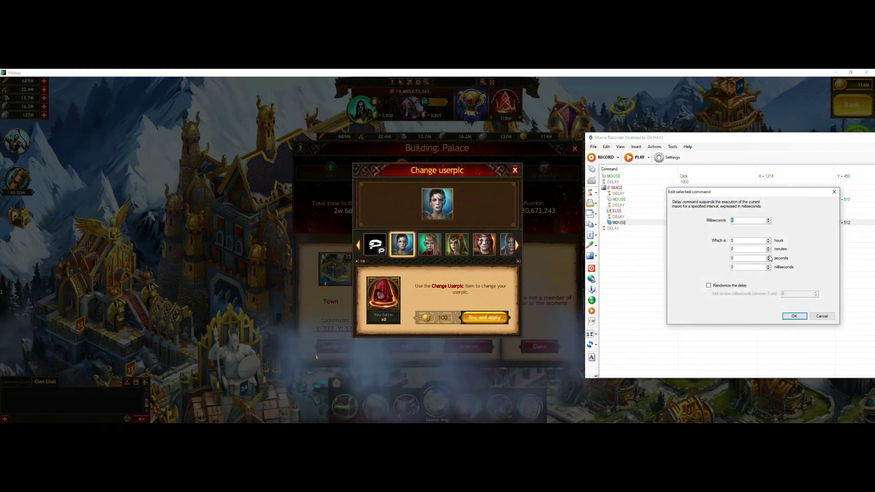
left_click(789, 314)
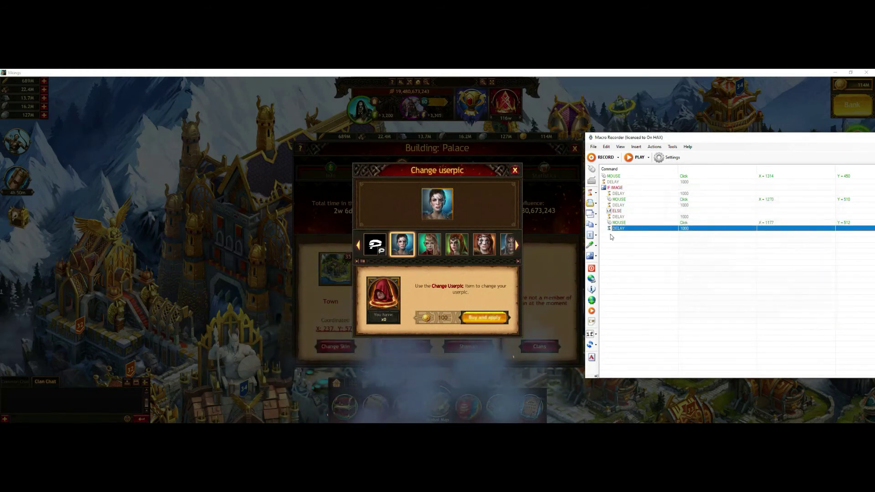
left_click(596, 334)
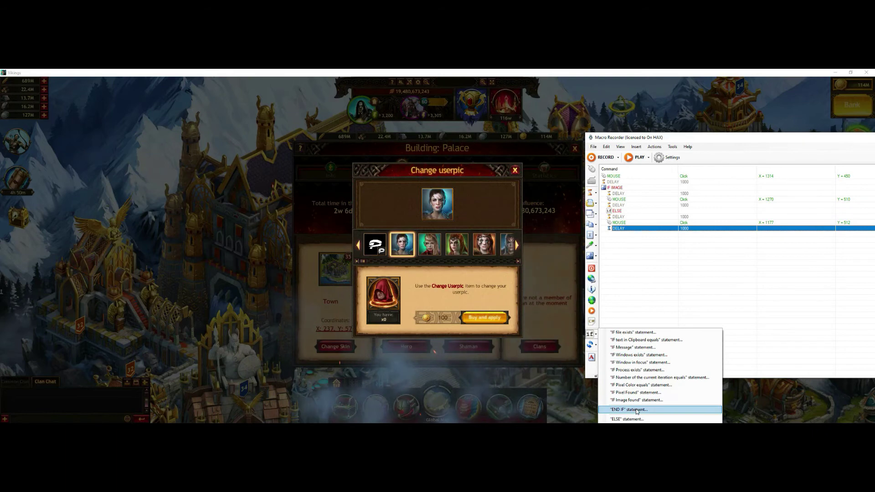
- Close the IF block with END IF and add a 1000 ms delay
left_click(613, 410)
left_click(595, 192)
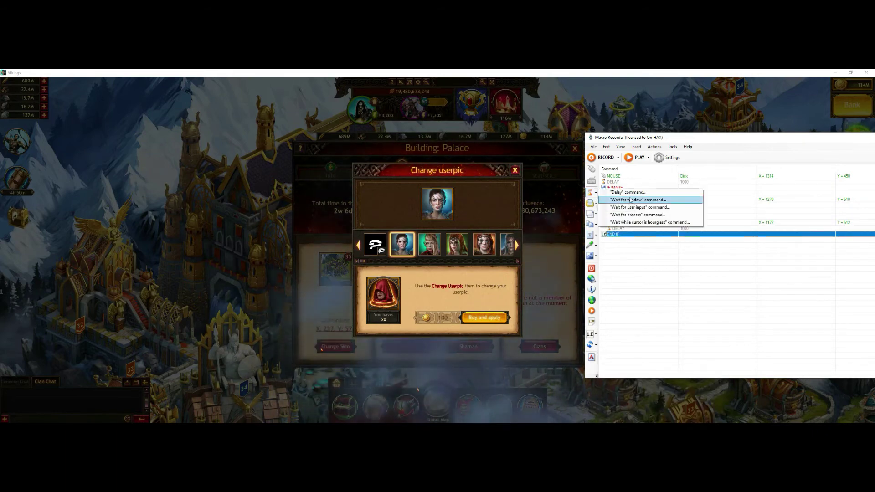
left_click(670, 220)
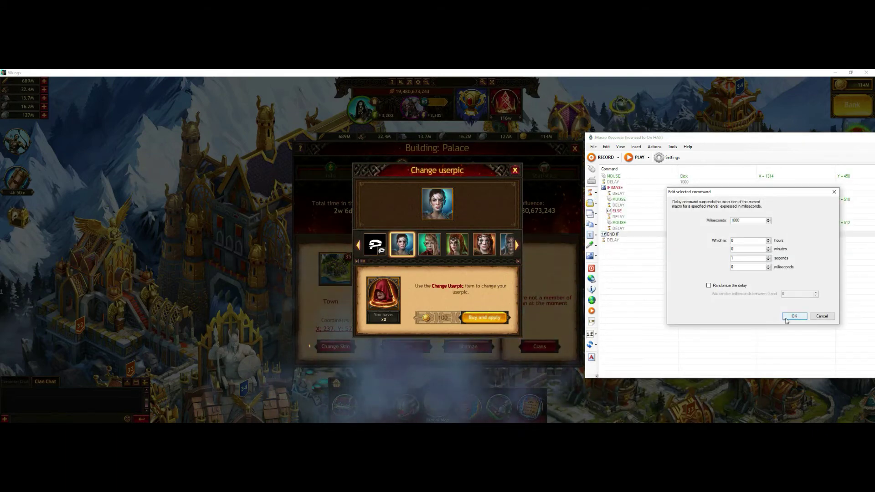
left_click(786, 319)
- Add a mouse click at X 1421, Y 731
left_click(592, 169)
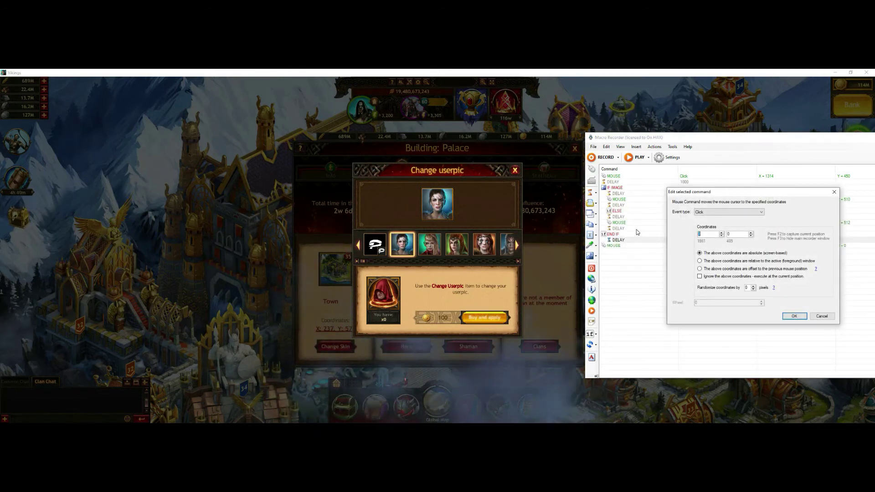
type("1421")
double_click(739, 235)
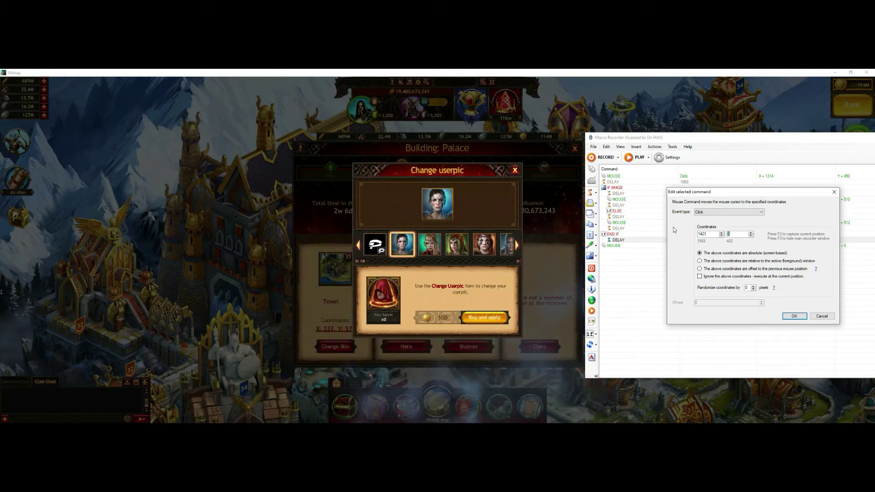
type("731")
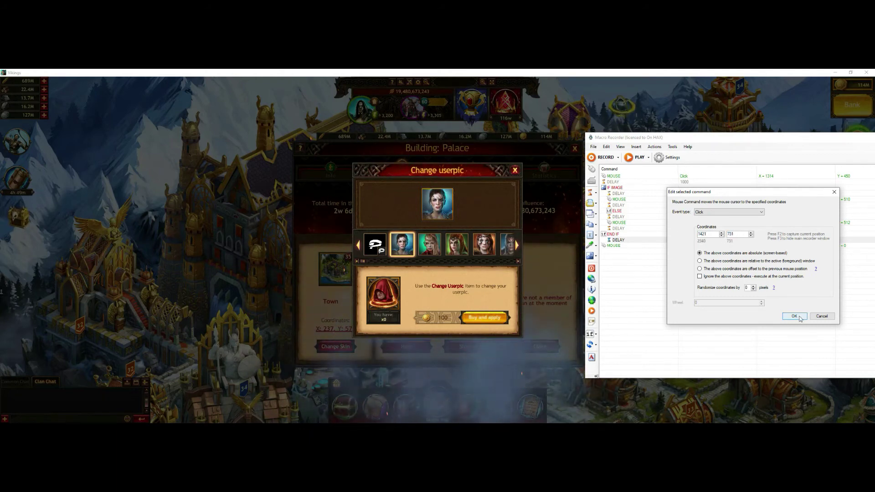
left_click(794, 316)
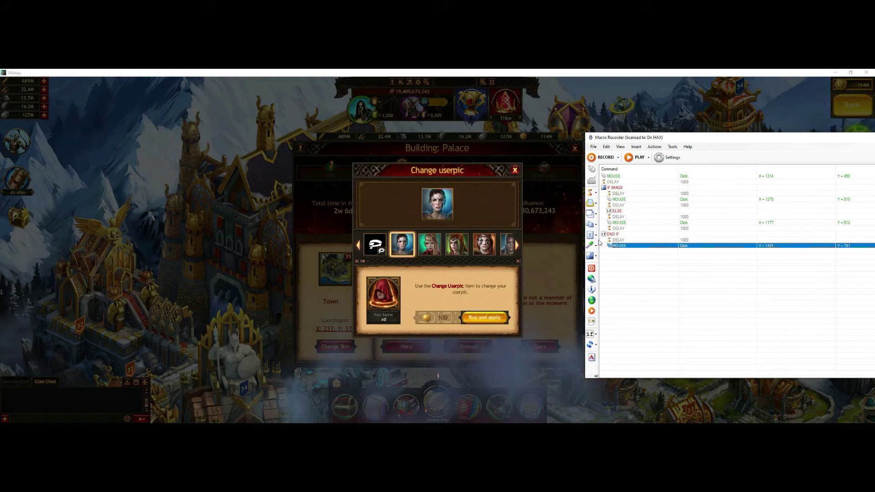
- Add a final 1000 ms delay and close the game's userpic chooser
left_click(596, 193)
left_click(619, 192)
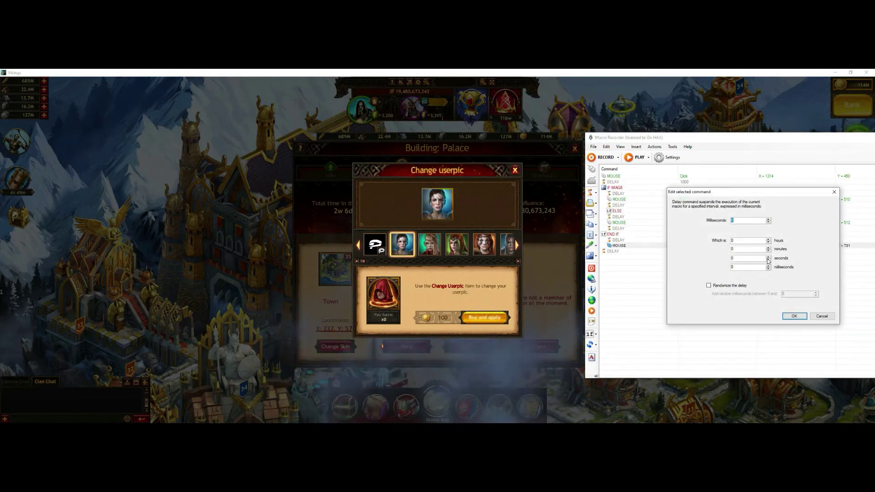
left_click(768, 258)
left_click(794, 316)
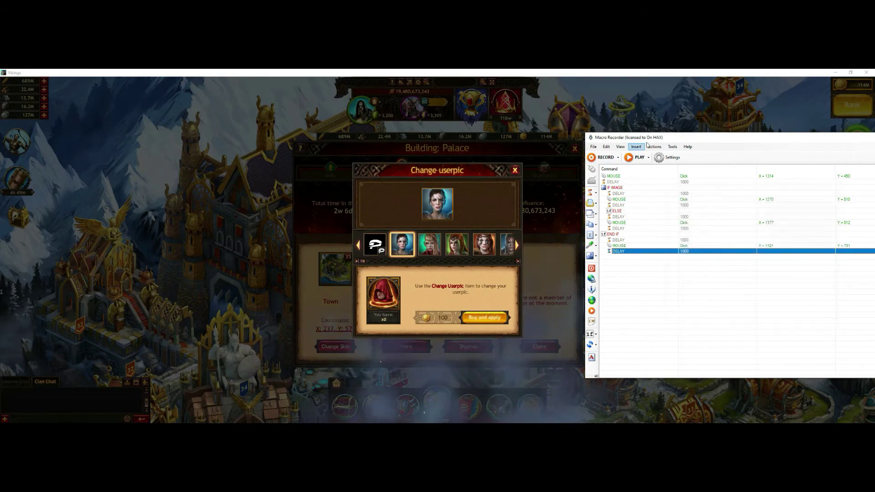
left_click(566, 341)
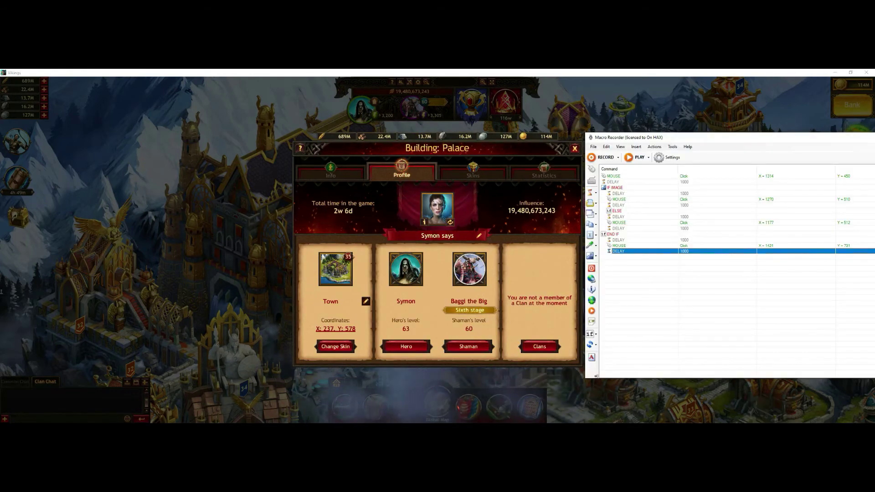
- Play the macro once, switching the userpic to the blonde portrait
left_click(636, 157)
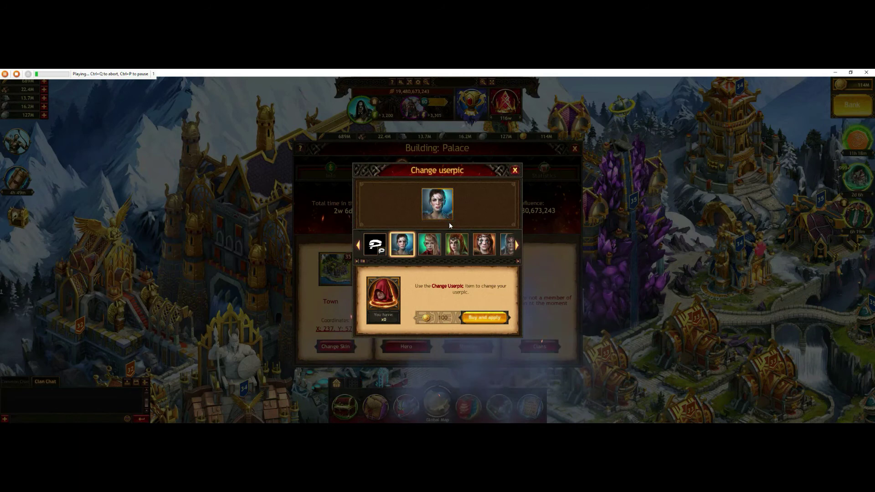
left_click(434, 246)
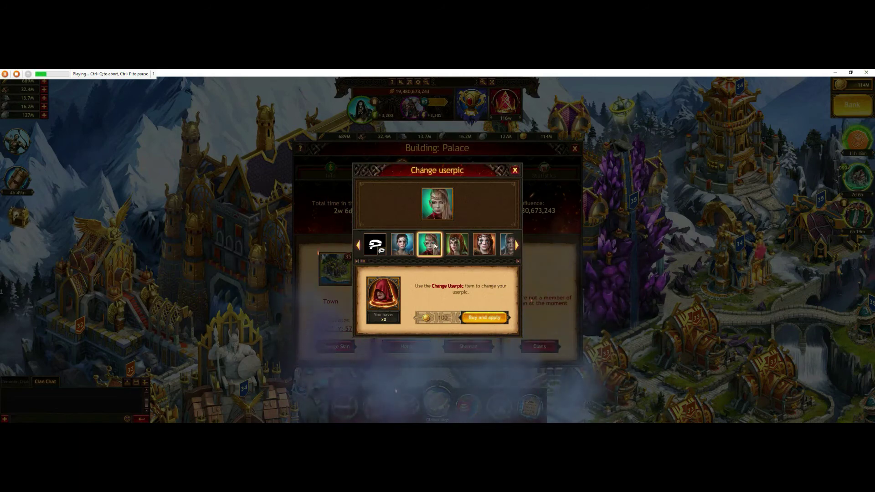
left_click(486, 318)
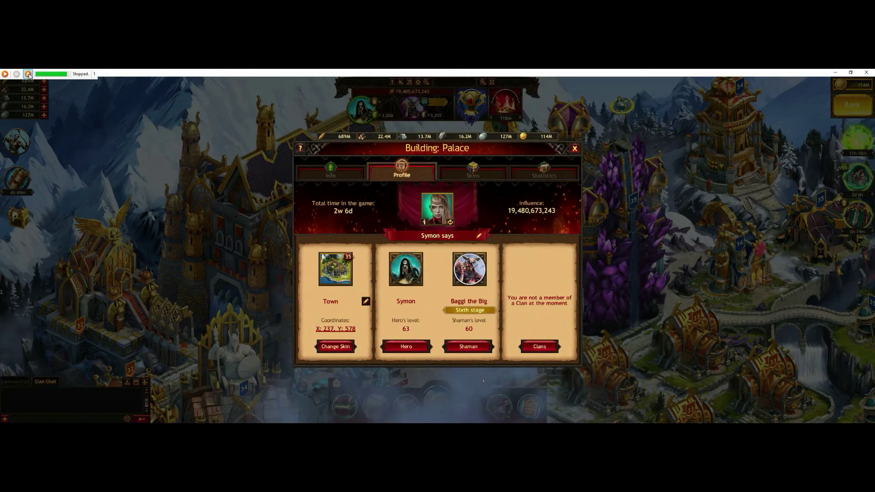
- Run the macro again to switch the userpic back to the dark-haired portrait
left_click(51, 71)
left_click(637, 160)
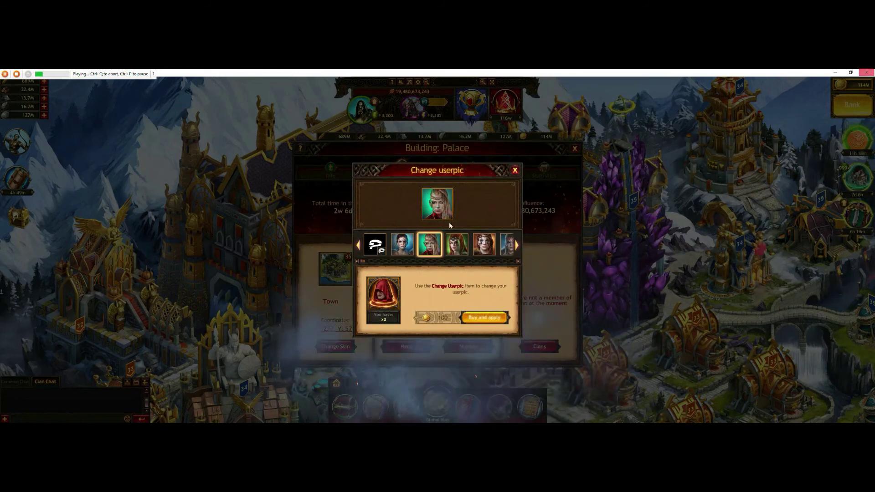
left_click(403, 246)
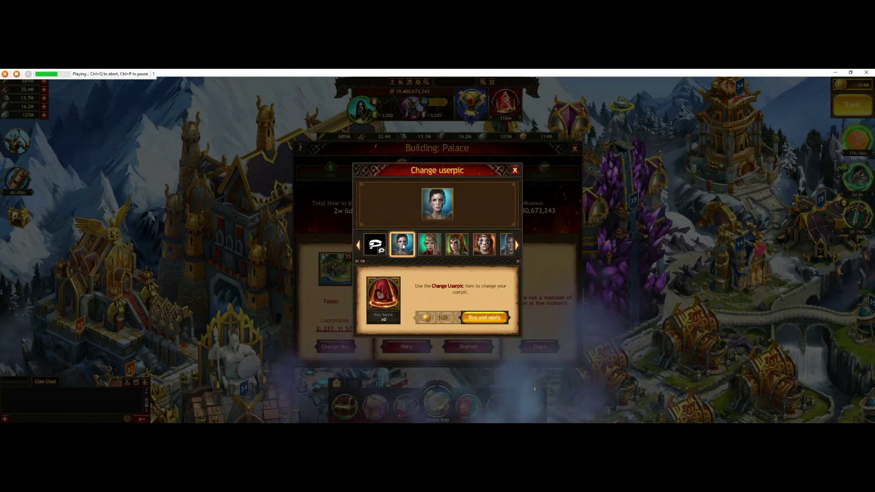
left_click(486, 318)
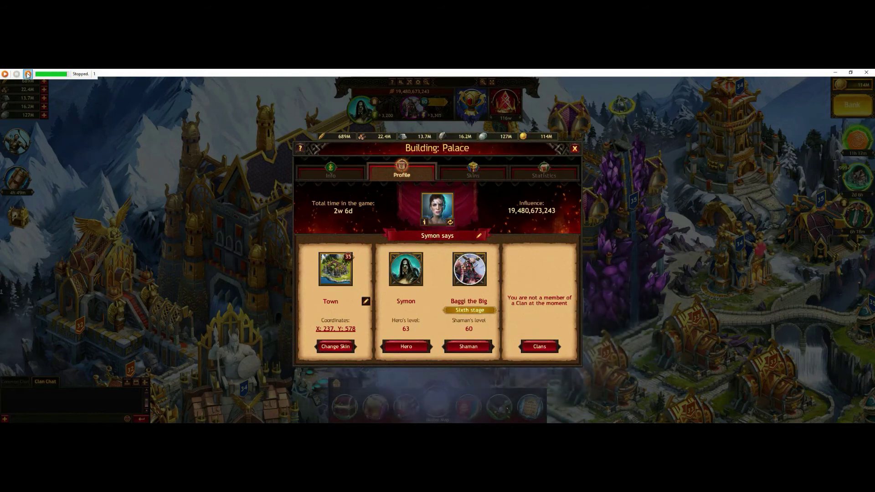
- Insert a REPEAT step with count 3 at the top of the script
left_click(613, 177)
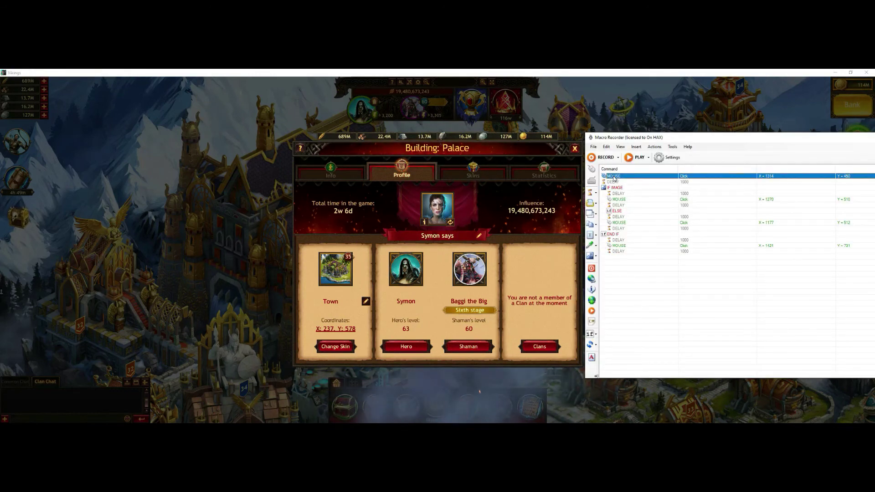
left_click(594, 345)
left_click(626, 345)
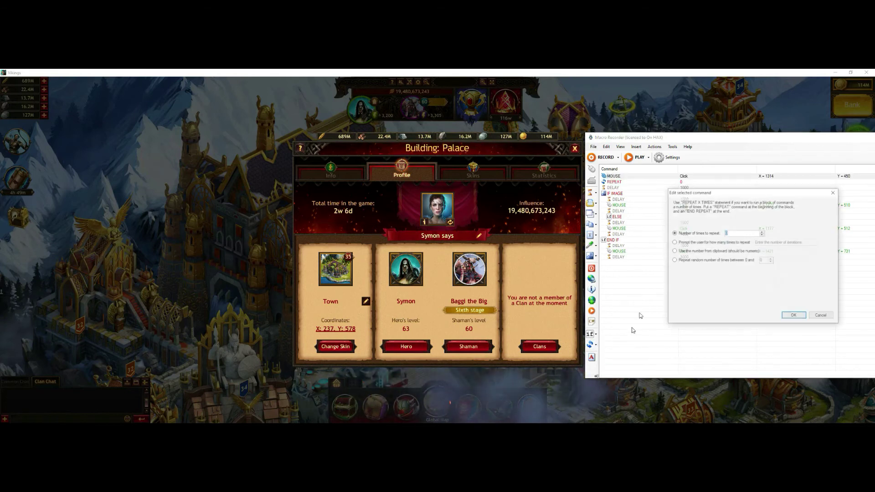
left_click(793, 315)
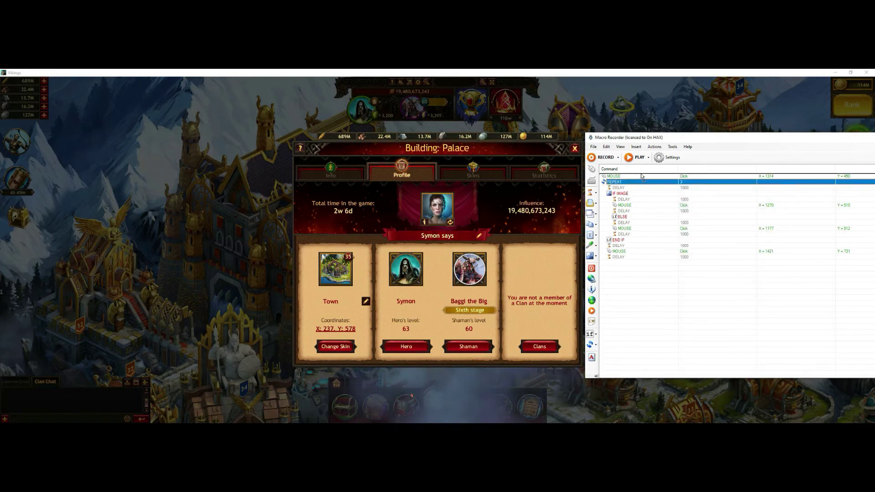
left_click_drag(642, 176, 640, 175)
- Add END REPEAT after the last delay step
left_click(618, 257)
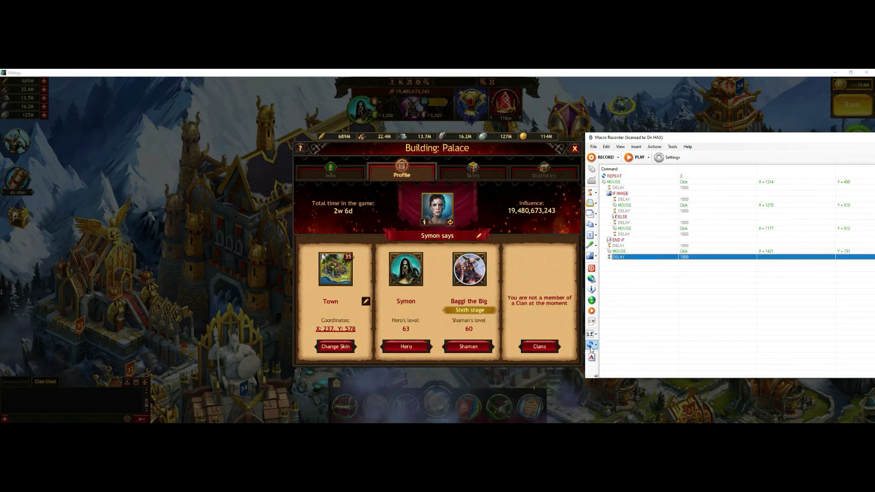
left_click(591, 346)
left_click(620, 354)
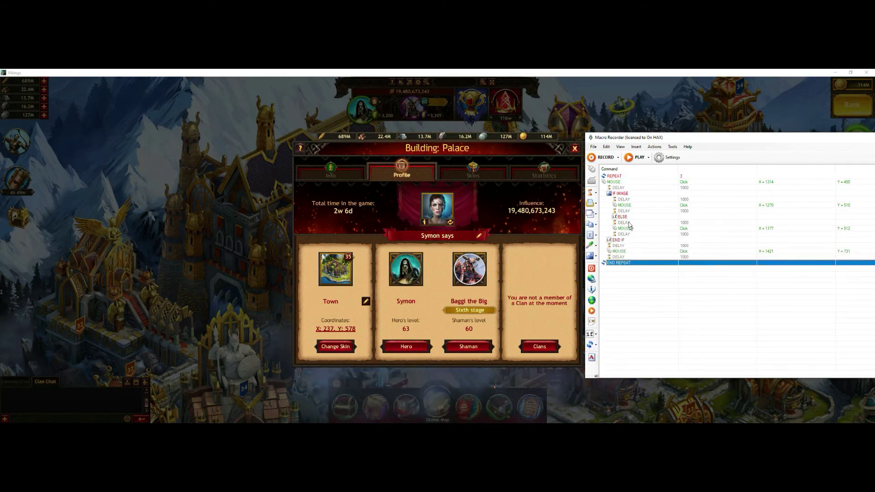
- Play the REPEAT 3 macro, cycling blonde, dark-haired, blonde userpics, then restore the recorder window
left_click(640, 159)
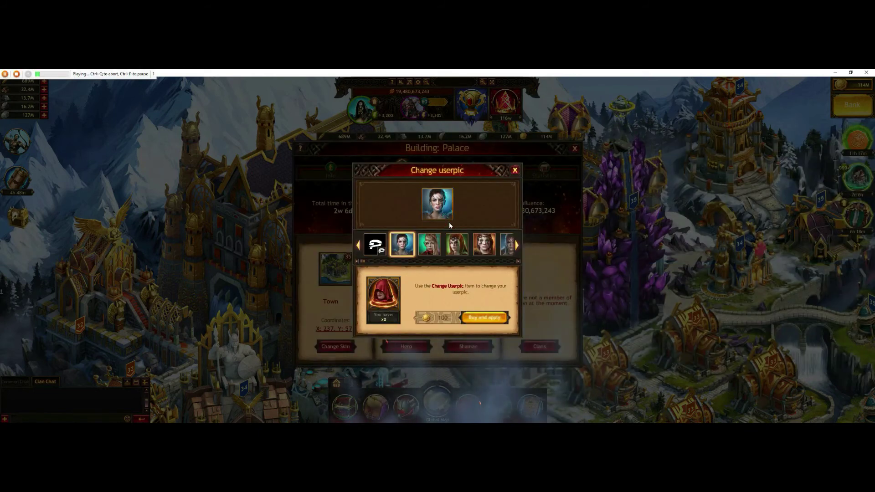
left_click(434, 245)
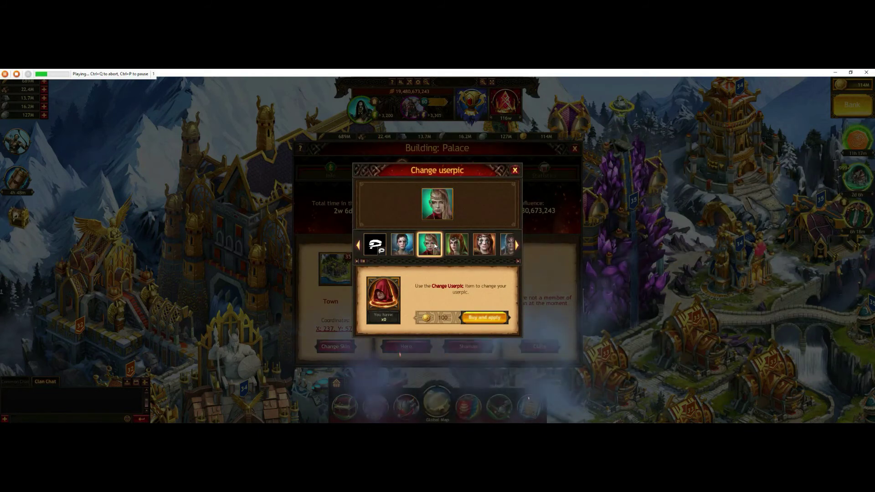
left_click(485, 319)
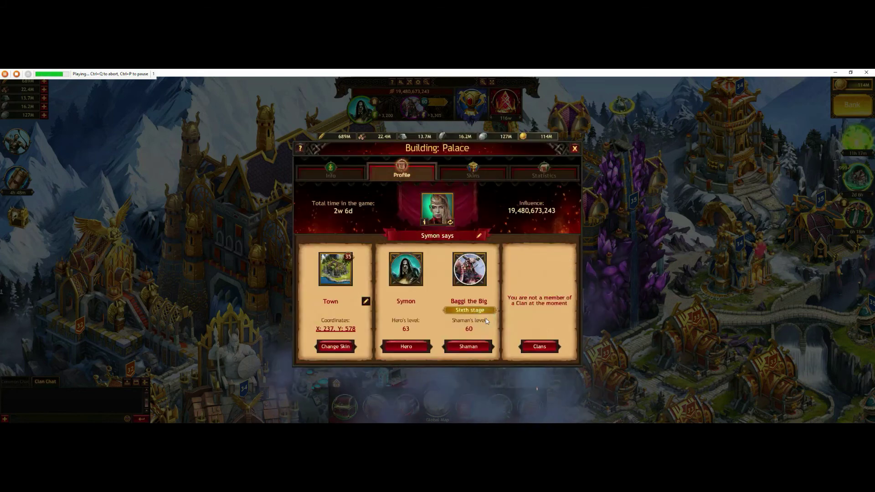
left_click(436, 207)
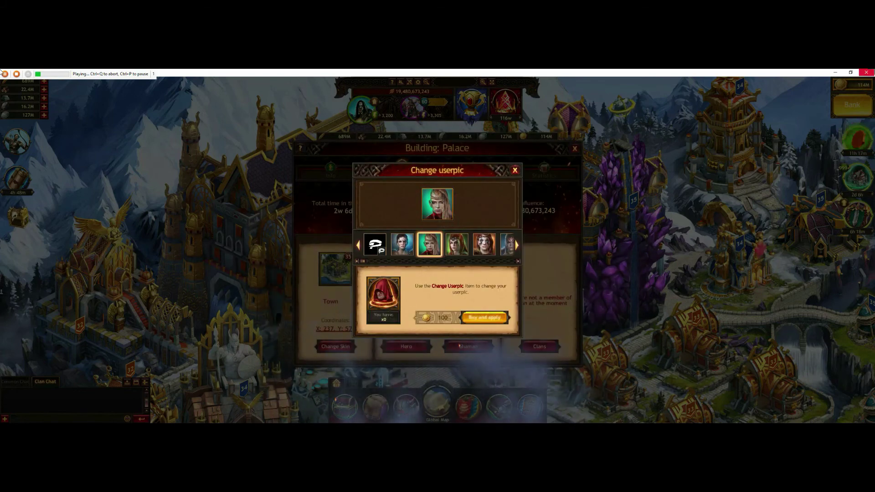
left_click(402, 245)
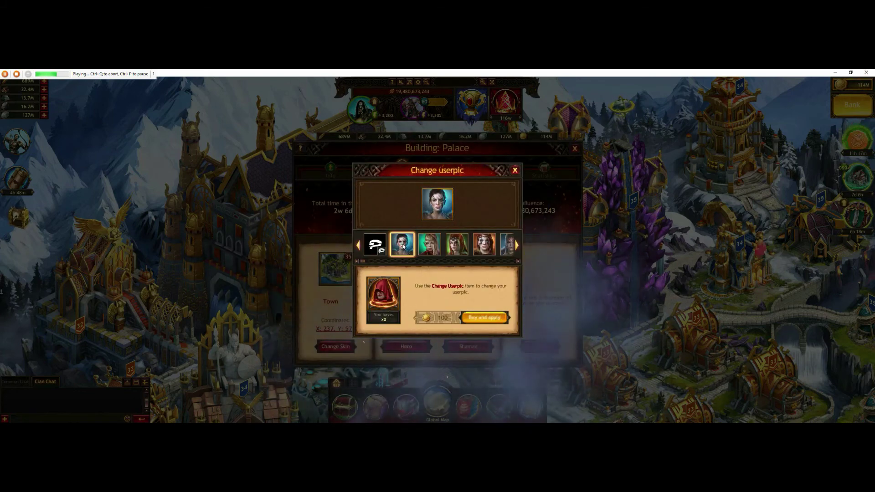
left_click(485, 318)
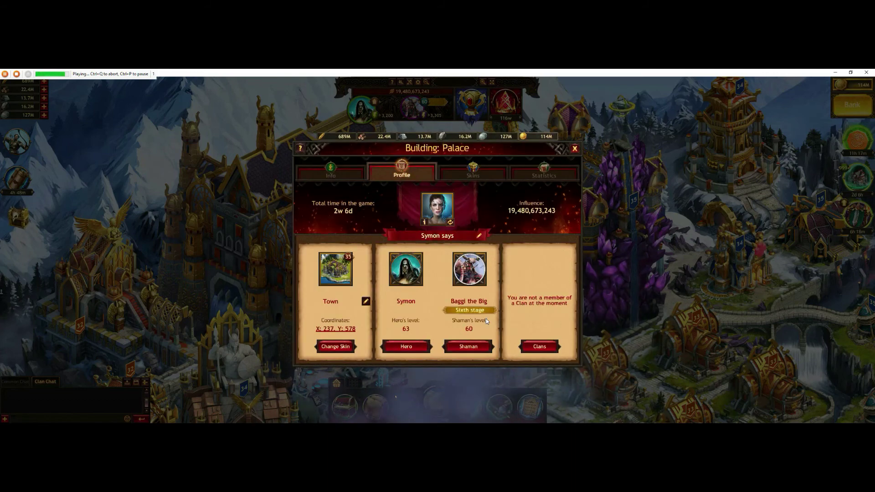
left_click(450, 222)
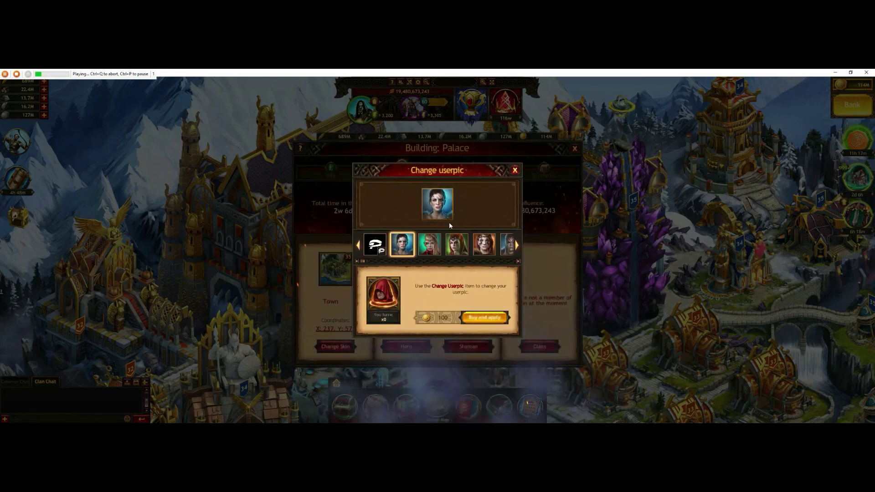
left_click(434, 246)
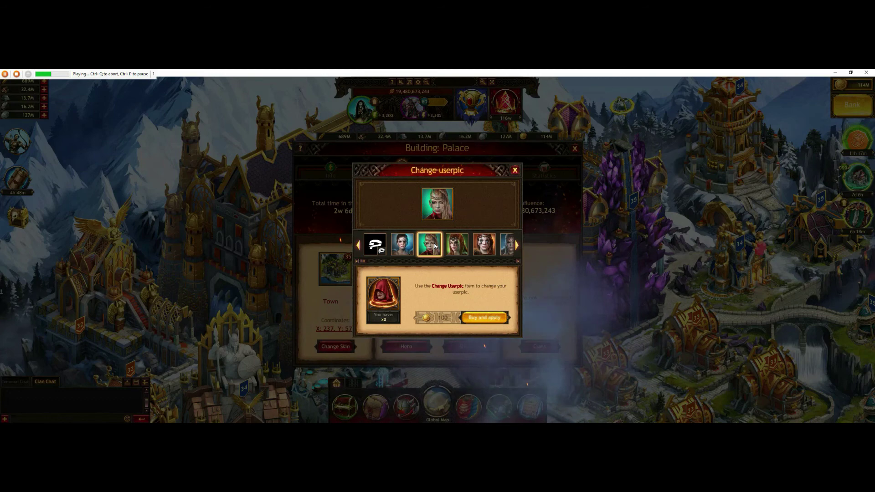
left_click(486, 318)
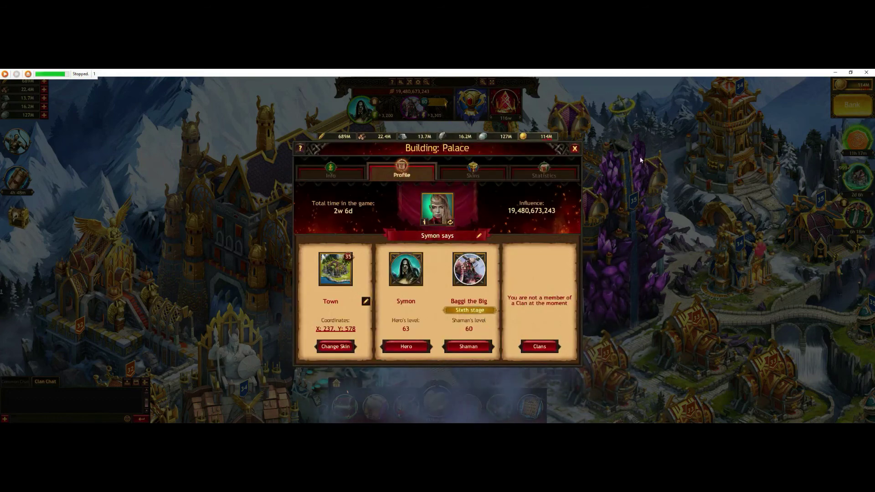
left_click(66, 73)
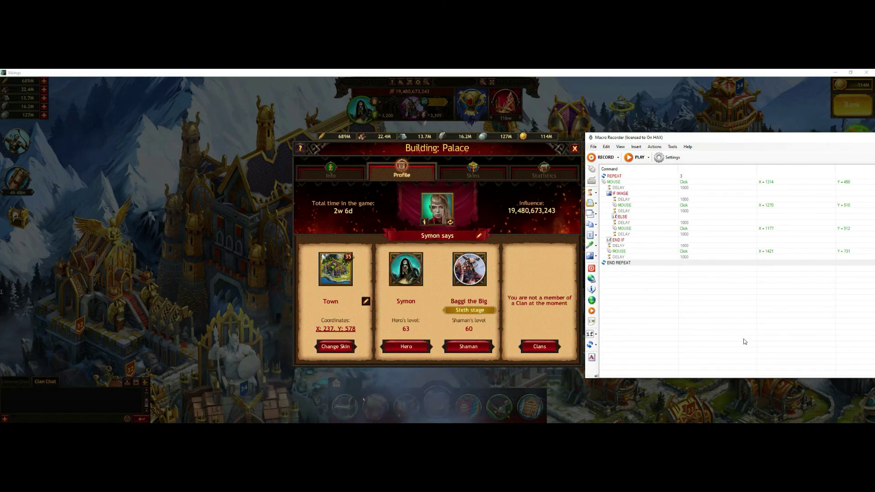